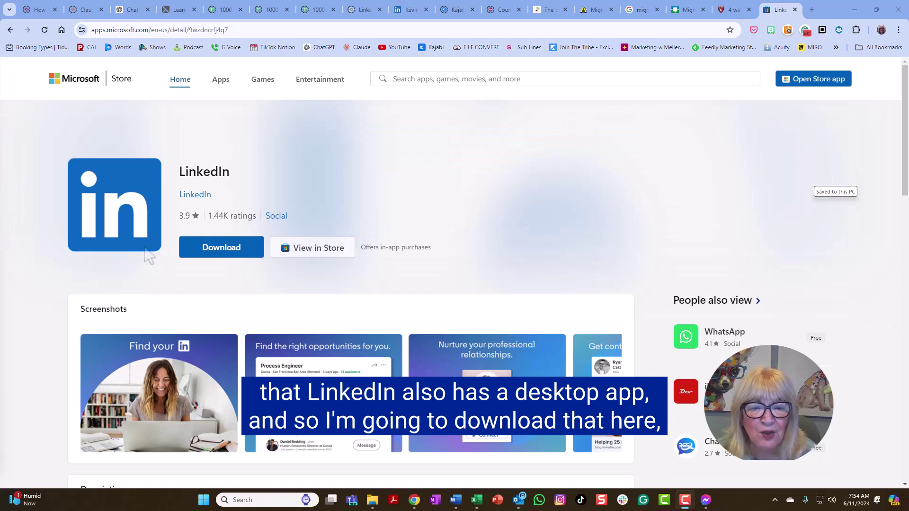
# Install the LinkedIn app from the Microsoft Store dialog.
pyautogui.click(221, 247)
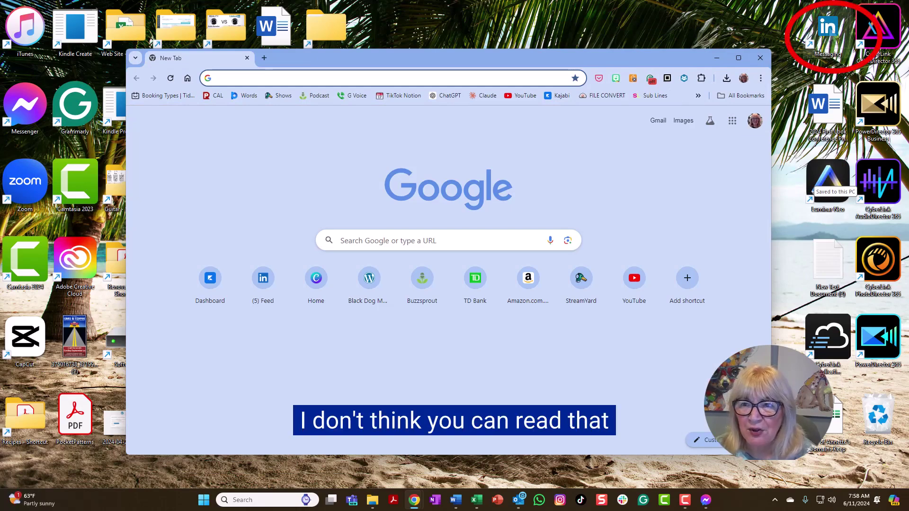
# Open the desktop Messaging shortcut to load the LinkedIn inbox in Chrome.
pyautogui.doubleClick(828, 32)
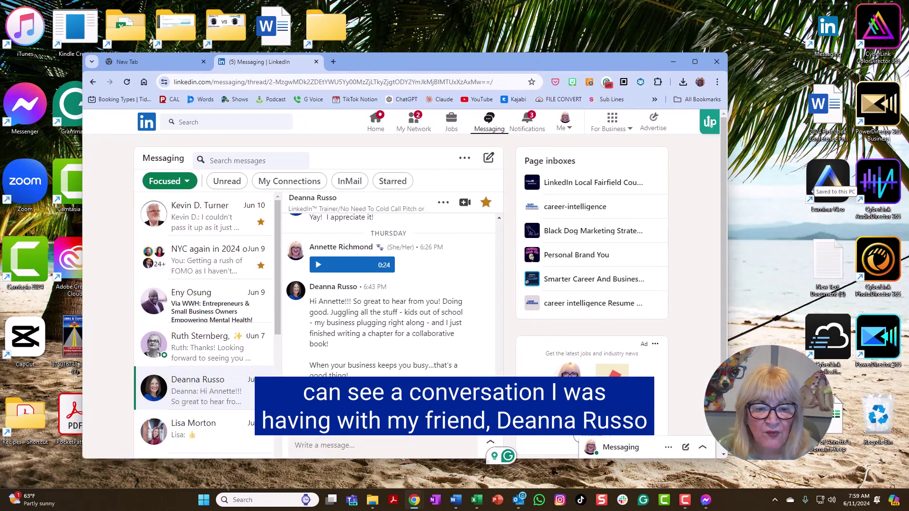
# Search Windows for 'lin' and launch the LinkedIn app from Best match.
pyautogui.click(245, 499)
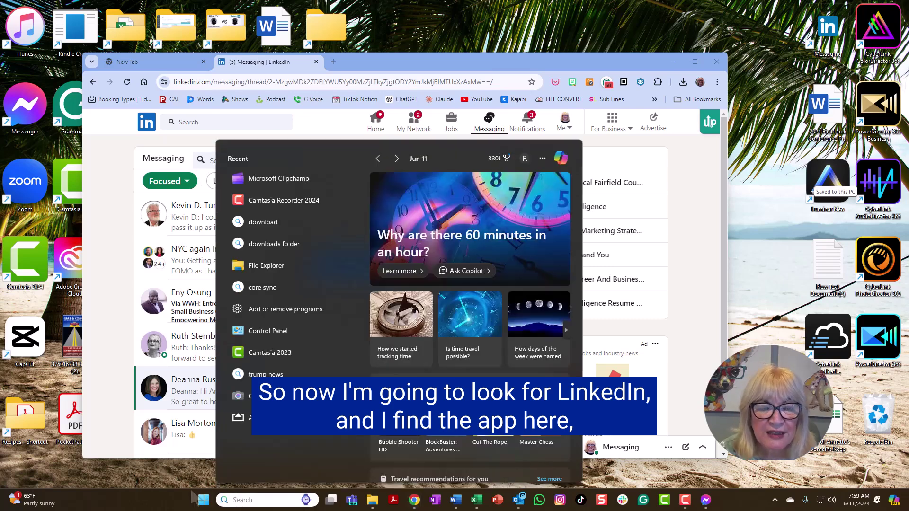
pyautogui.write('lin')
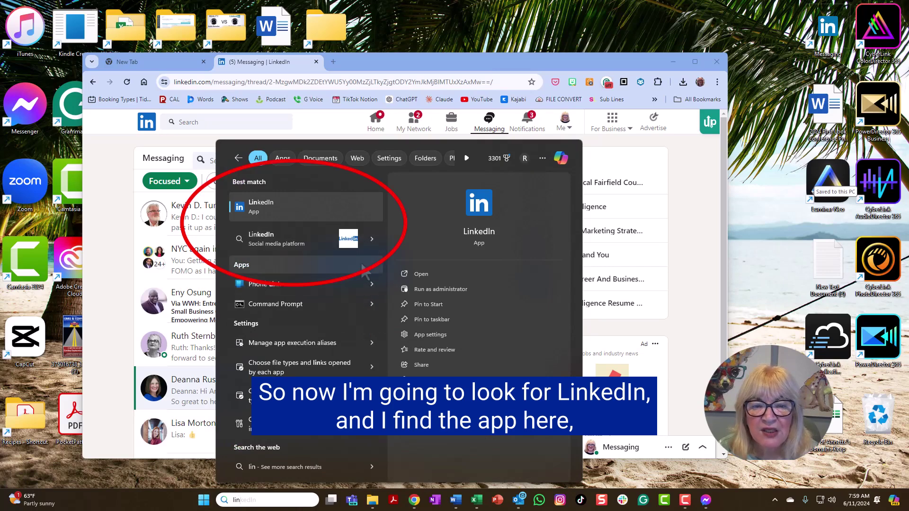
pyautogui.click(422, 277)
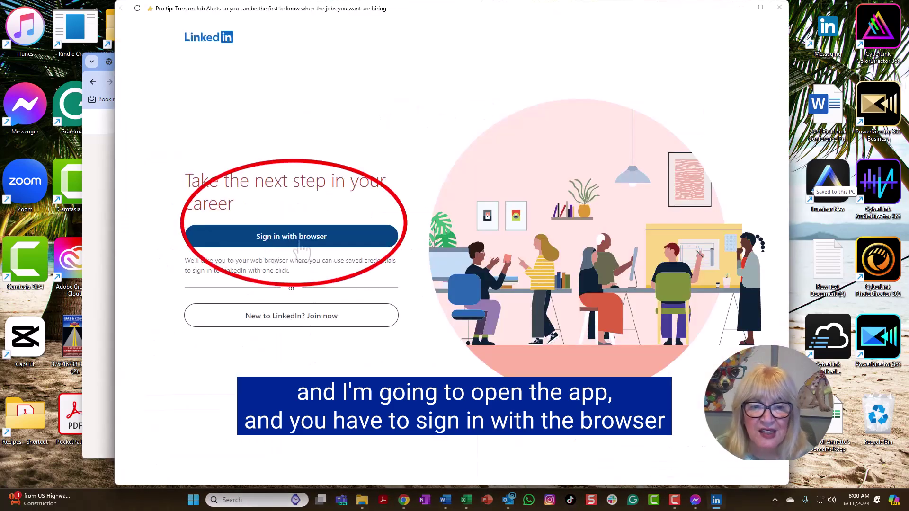
# Sign in through the browser, verifying the saved login and handing it back to the app.
pyautogui.click(291, 237)
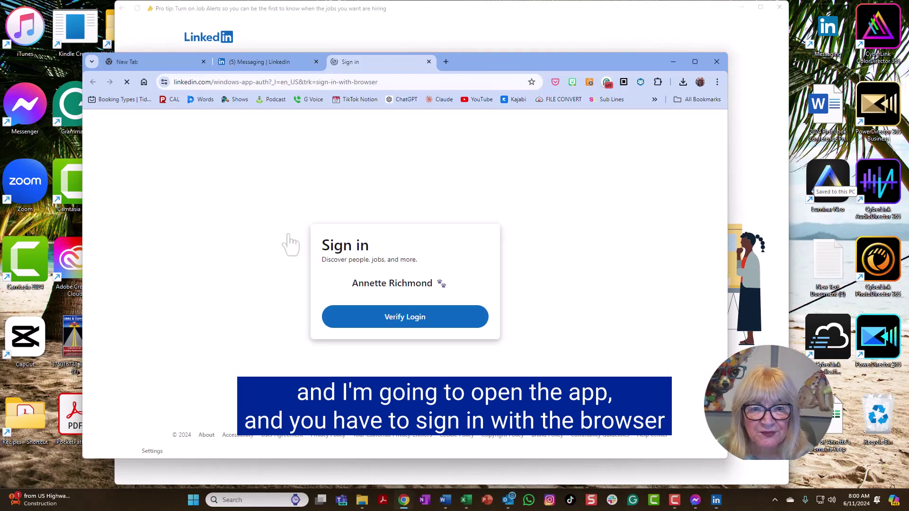
pyautogui.click(405, 316)
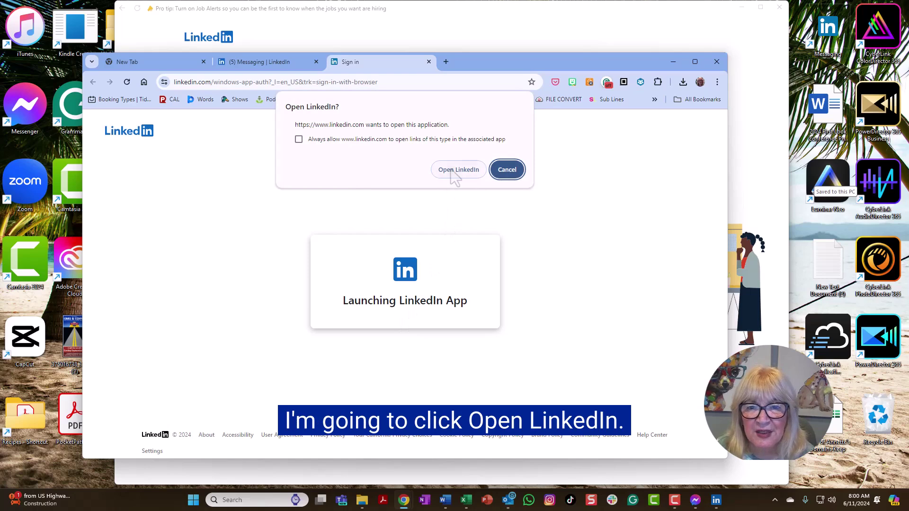
pyautogui.click(458, 169)
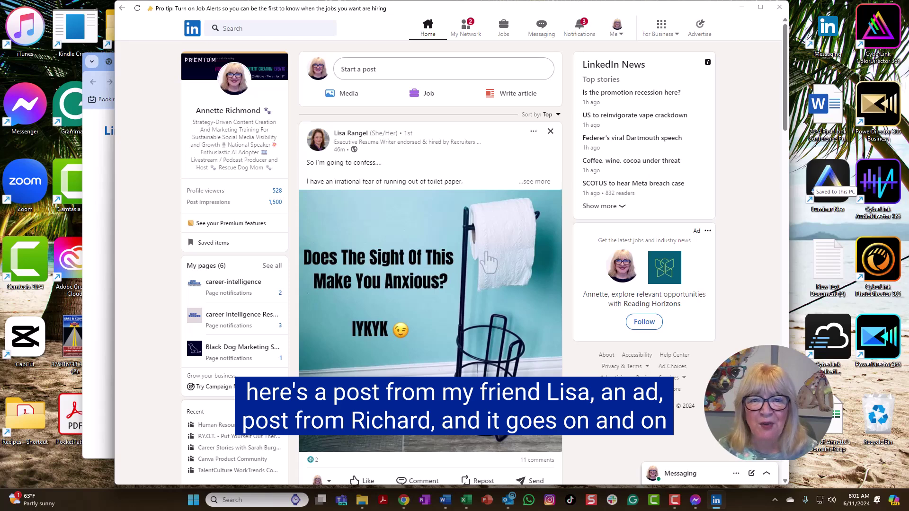
pyautogui.scroll(-5, 489, 261)
pyautogui.scroll(-5, 489, 261)
pyautogui.scroll(-2, 490, 261)
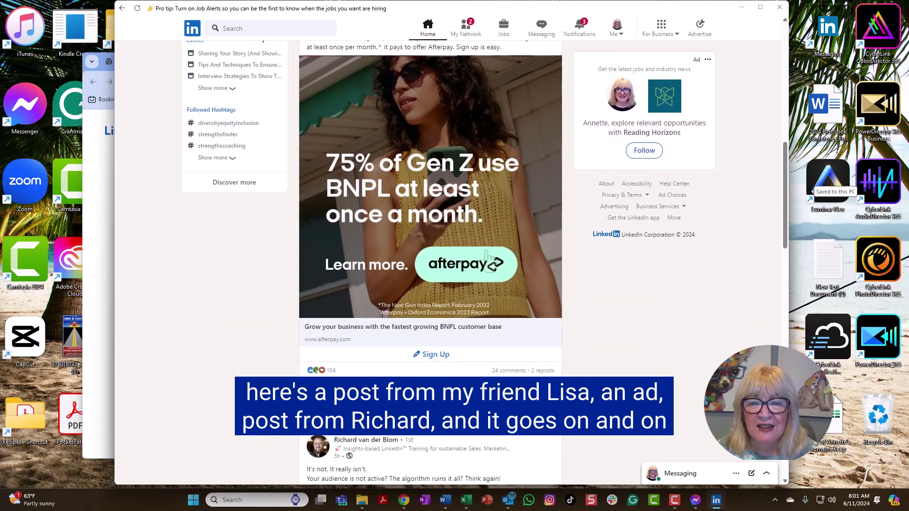
pyautogui.scroll(-4, 490, 257)
pyautogui.scroll(-2, 489, 257)
pyautogui.scroll(-1, 489, 257)
pyautogui.scroll(-2, 490, 257)
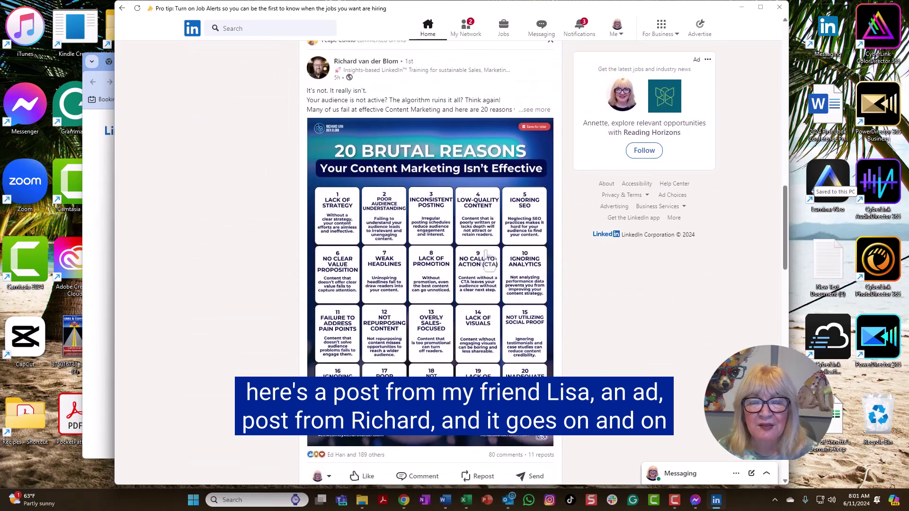
pyautogui.scroll(-4, 489, 257)
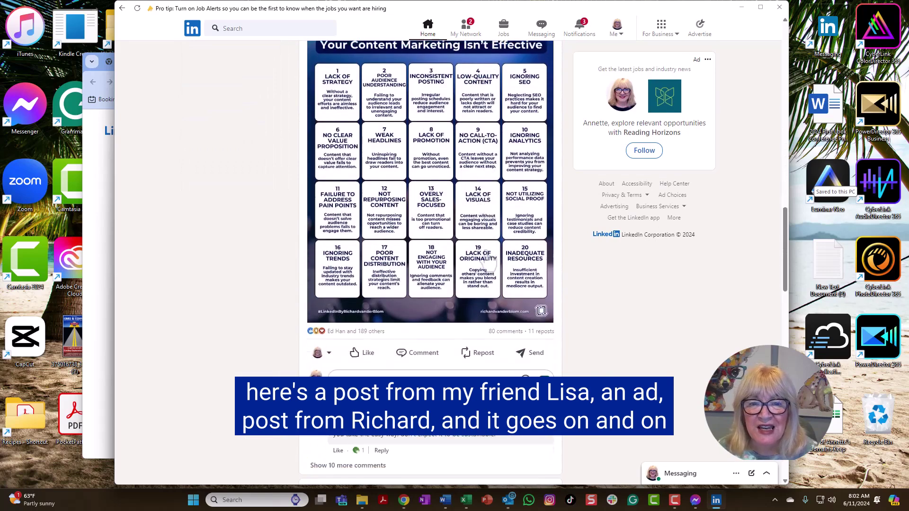
pyautogui.scroll(-4, 490, 257)
pyautogui.scroll(-2, 484, 248)
pyautogui.scroll(-5, 483, 248)
pyautogui.scroll(4, 483, 248)
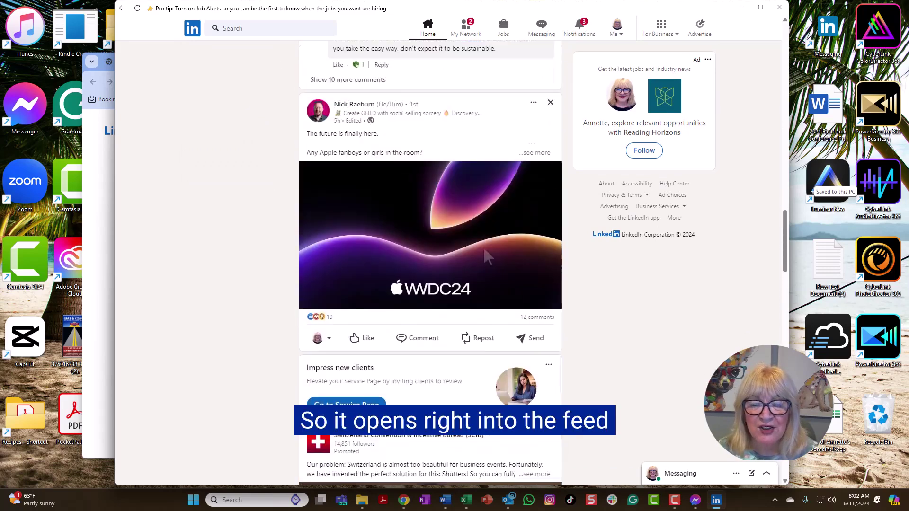
pyautogui.scroll(4, 483, 248)
pyautogui.scroll(5, 483, 248)
pyautogui.scroll(3, 483, 248)
pyautogui.scroll(5, 484, 246)
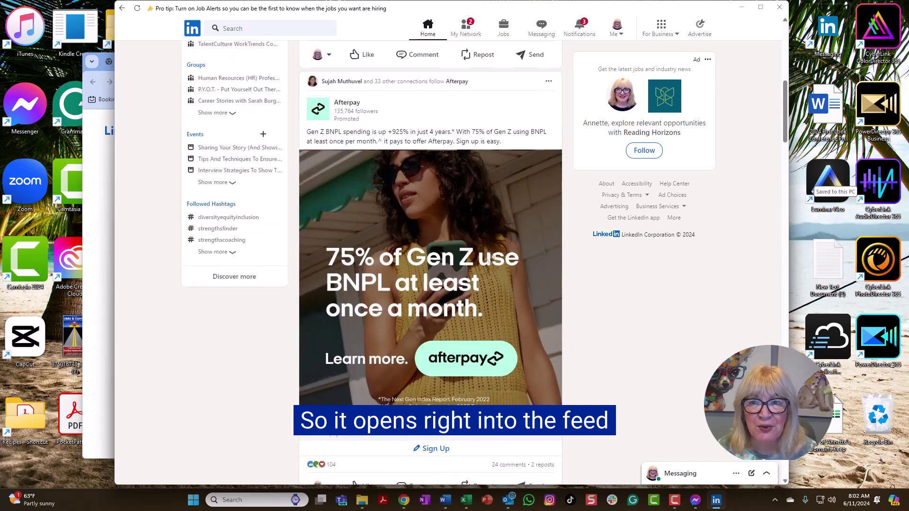
pyautogui.scroll(5, 484, 246)
pyautogui.scroll(2, 483, 246)
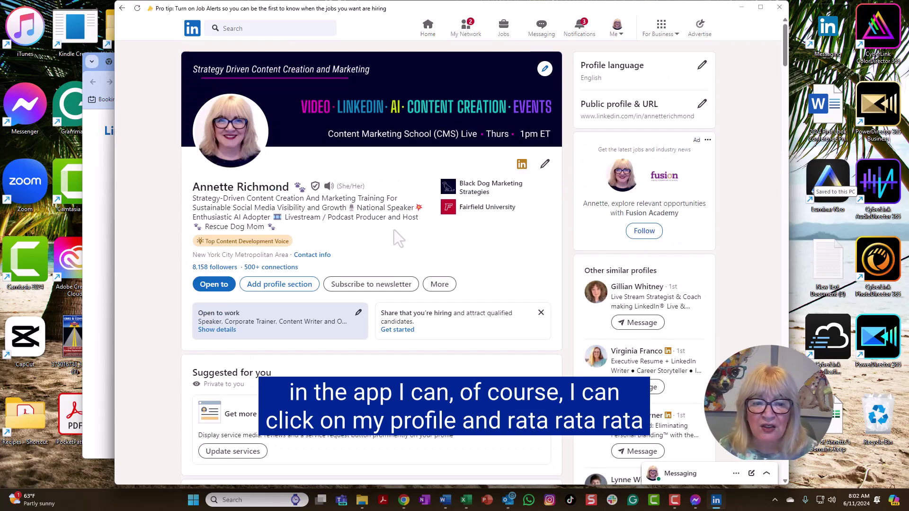
pyautogui.scroll(-5, 394, 229)
pyautogui.scroll(-3, 394, 229)
pyautogui.scroll(6, 394, 230)
pyautogui.scroll(2, 398, 239)
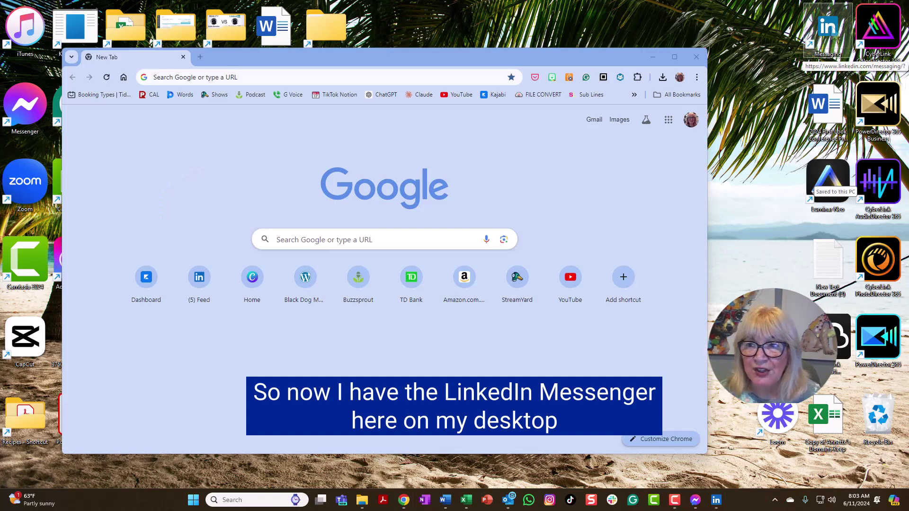
# Move the Messaging shortcut down beside the other desktop icons and open it in Chrome.
pyautogui.moveTo(828, 29)
pyautogui.mouseDown()
pyautogui.moveTo(727, 259)
pyautogui.moveTo(777, 259)
pyautogui.mouseUp()
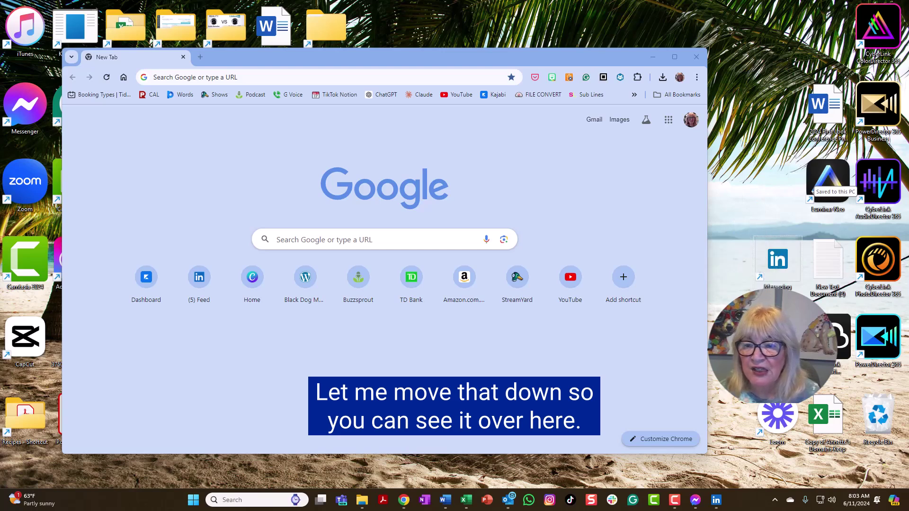
pyautogui.doubleClick(778, 261)
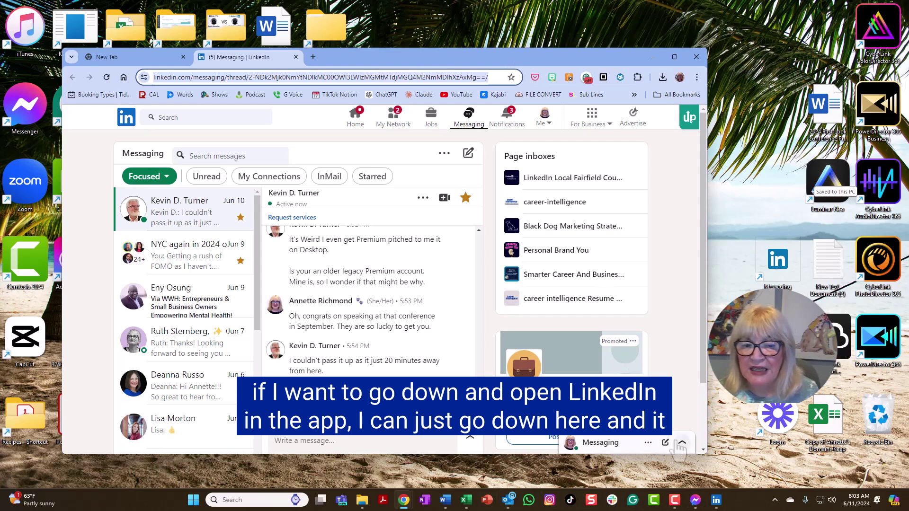
pyautogui.moveTo(716, 500)
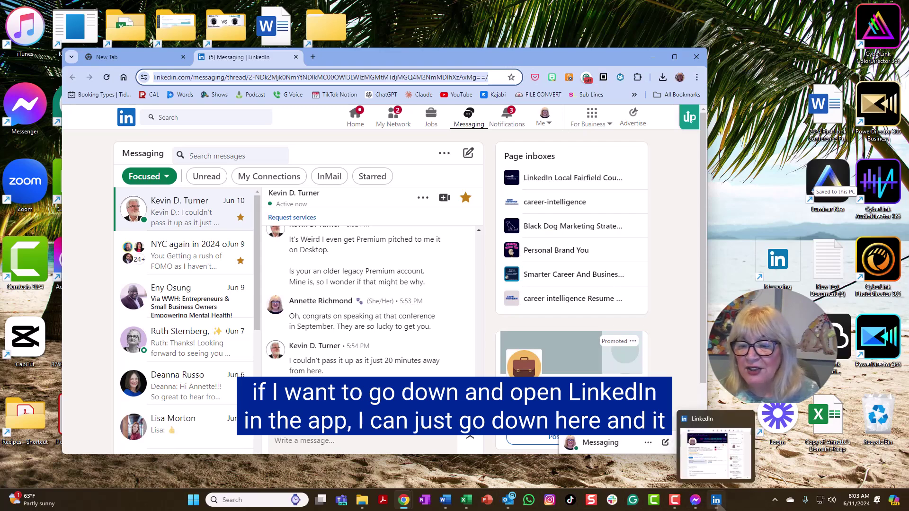
# Restore the LinkedIn app window from the taskbar, showing the profile page.
pyautogui.click(715, 500)
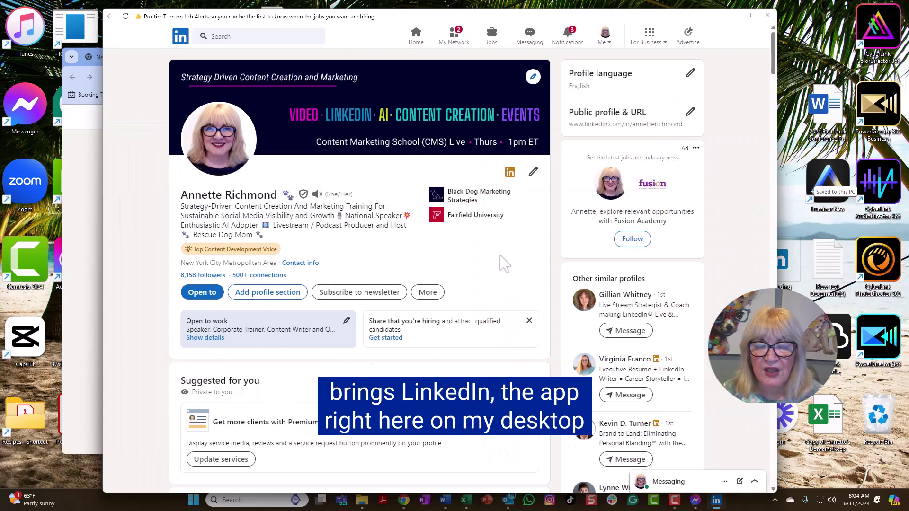
pyautogui.scroll(-5, 500, 255)
pyautogui.scroll(-5, 500, 254)
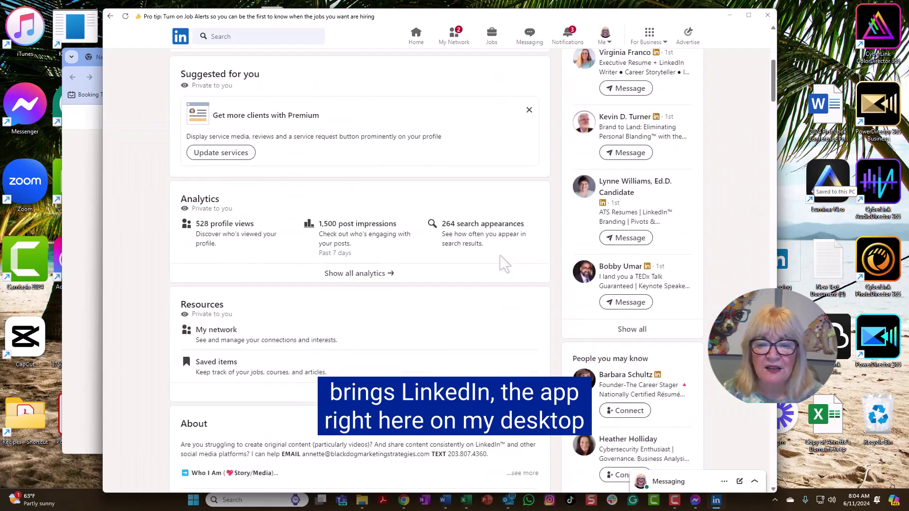
pyautogui.scroll(-3, 499, 255)
pyautogui.scroll(-5, 499, 255)
pyautogui.scroll(5, 500, 255)
pyautogui.scroll(5, 500, 255)
pyautogui.scroll(3, 500, 255)
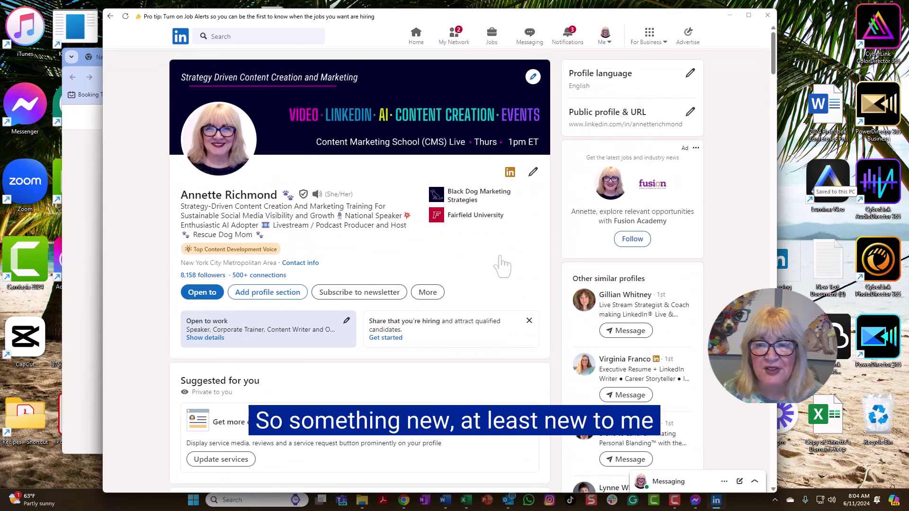